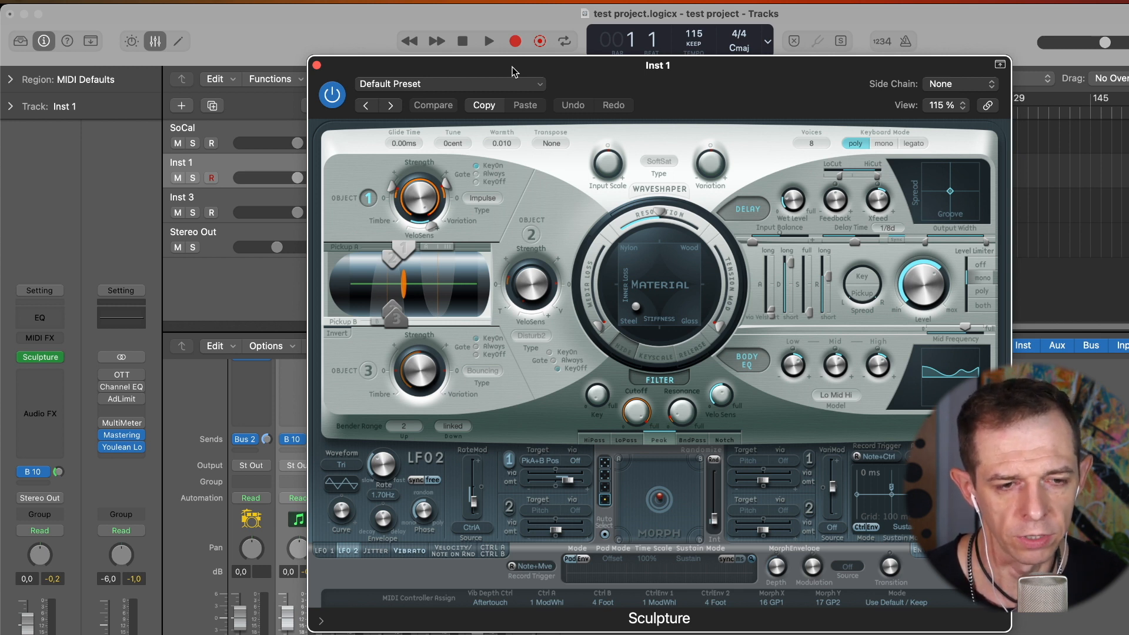
# Close the Sculpture window and browse the list of available instrument plug-ins for the Inst 1 track
pyautogui.press('super+w')
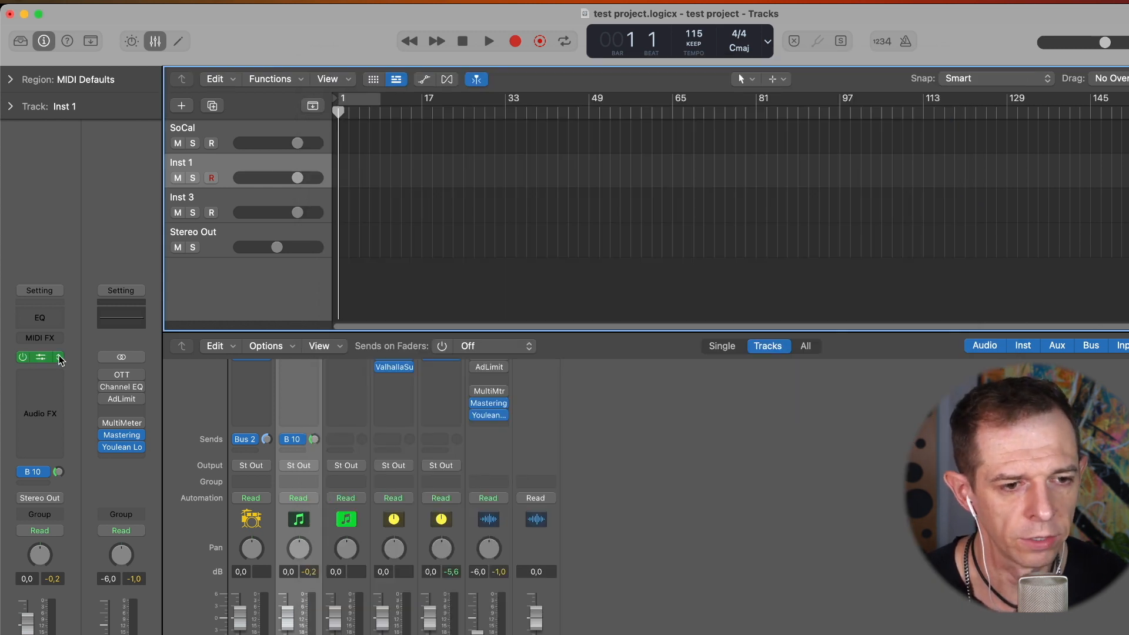
pyautogui.click(59, 357)
pyautogui.moveTo(81, 353)
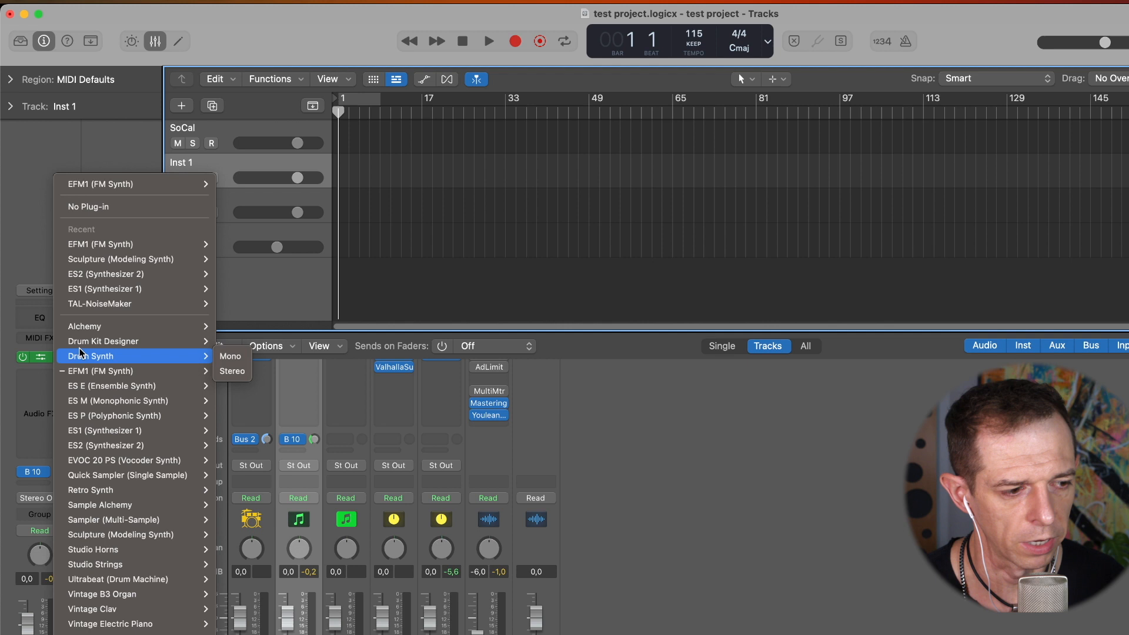
pyautogui.moveTo(107, 493)
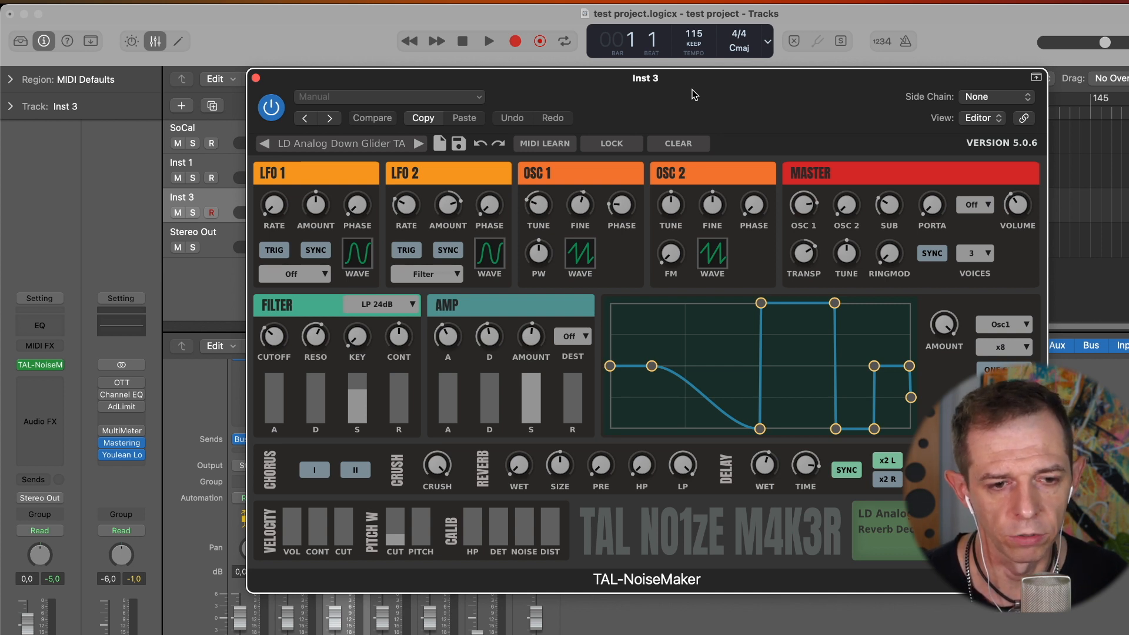
# Look at the preset list of TAL-NoiseMaker on the Inst 3 track without changing the preset
pyautogui.click(398, 148)
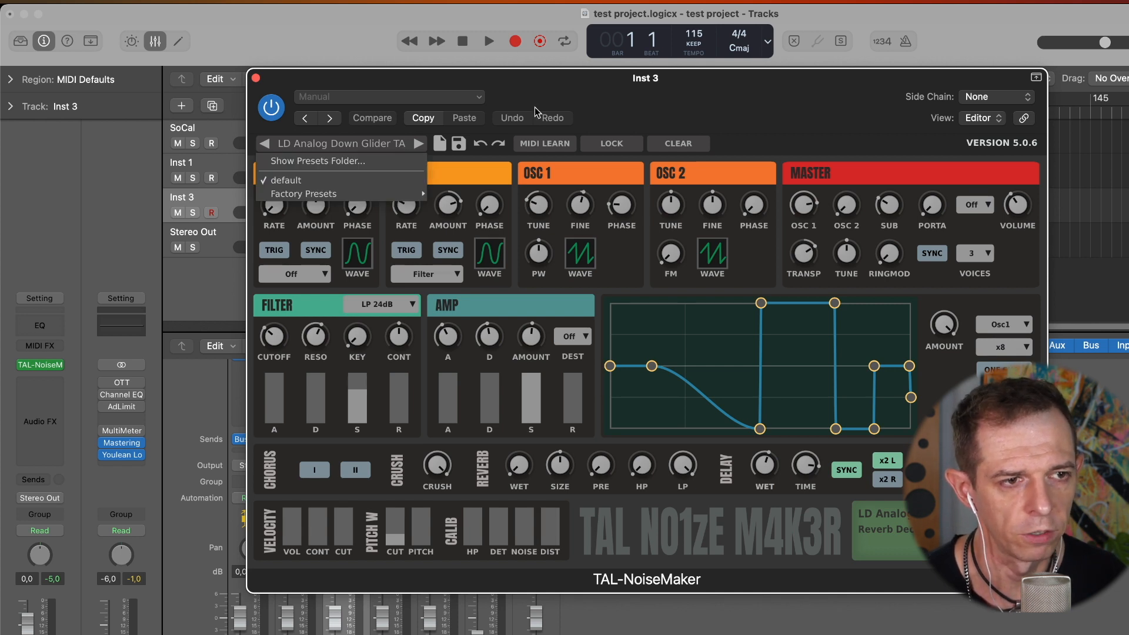
pyautogui.click(376, 158)
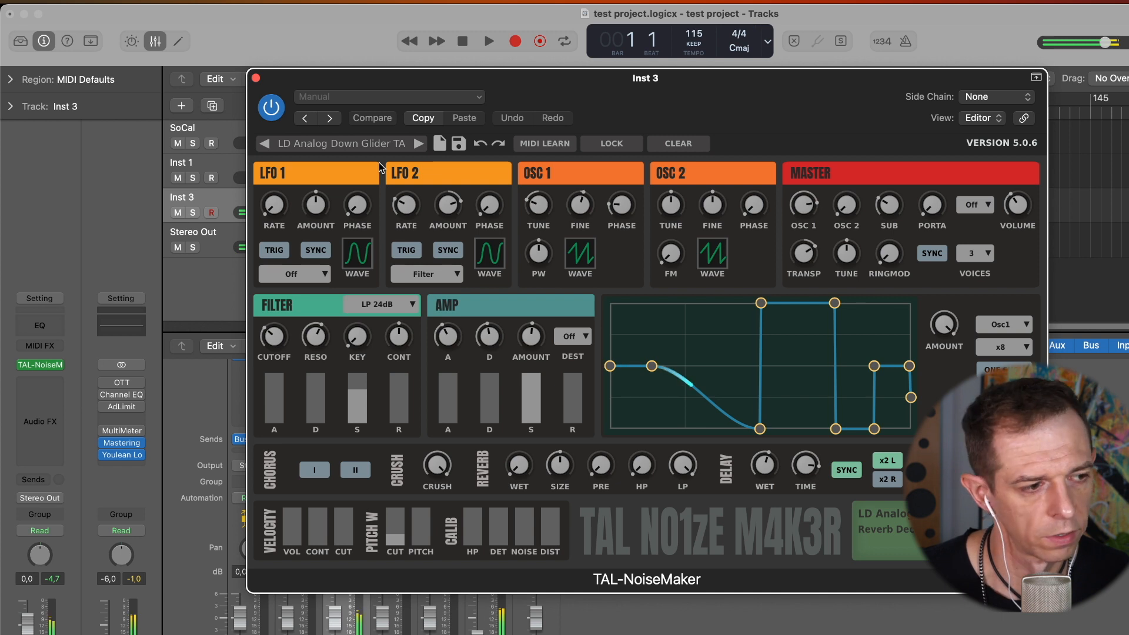
# Add a send to Bus 10 on the Inst 3 channel strip and raise its send level
pyautogui.click(37, 485)
pyautogui.moveTo(71, 501)
pyautogui.click(147, 300)
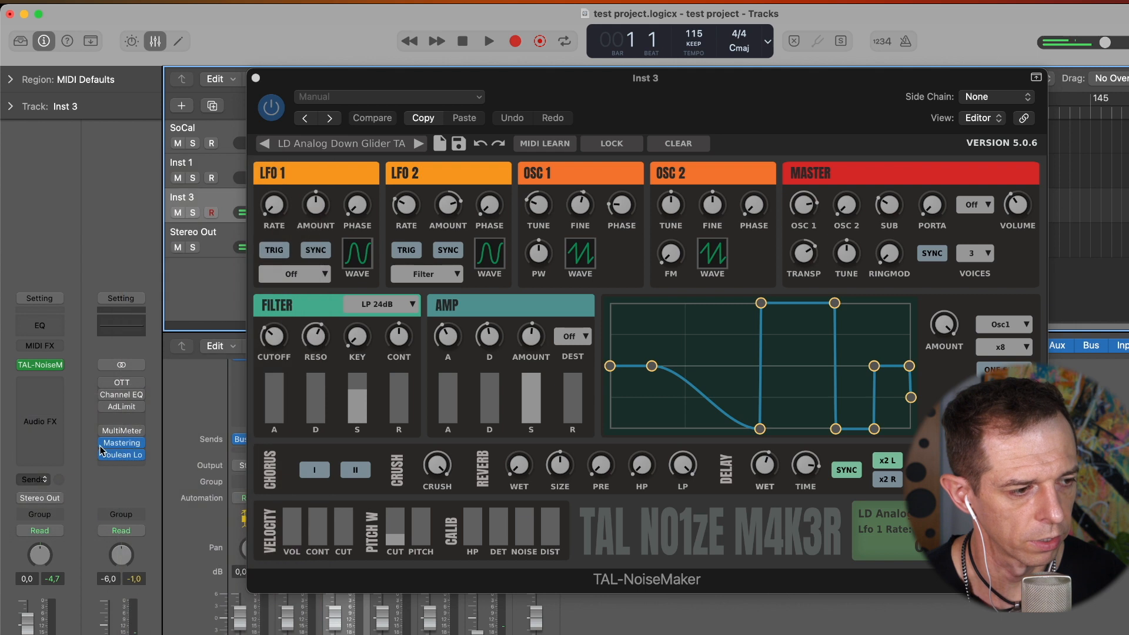
pyautogui.moveTo(60, 474); pyautogui.dragTo(72, 398)
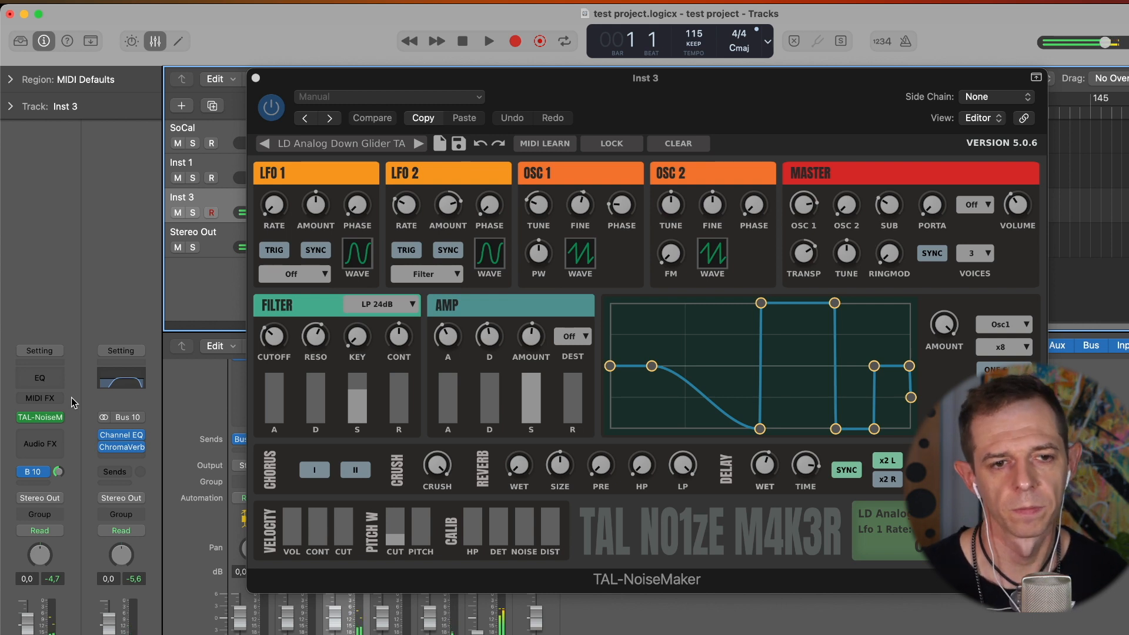
pyautogui.click(611, 84)
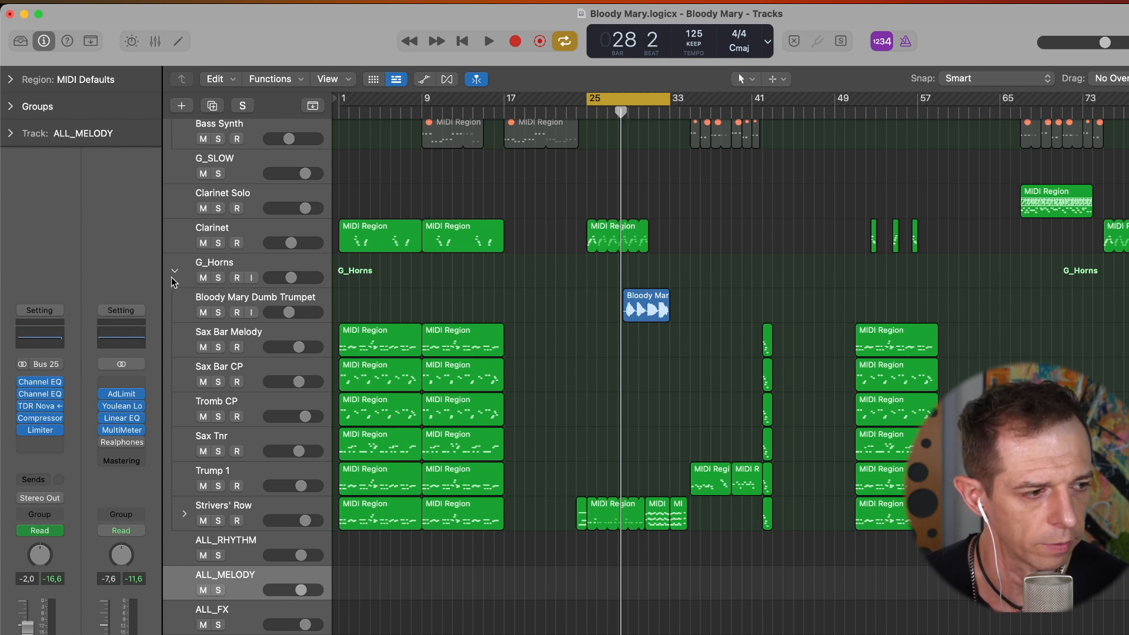
# Open the TDR Nova equalizer on the ALL_MELODY track of the Bloody Mary project
pyautogui.click(41, 407)
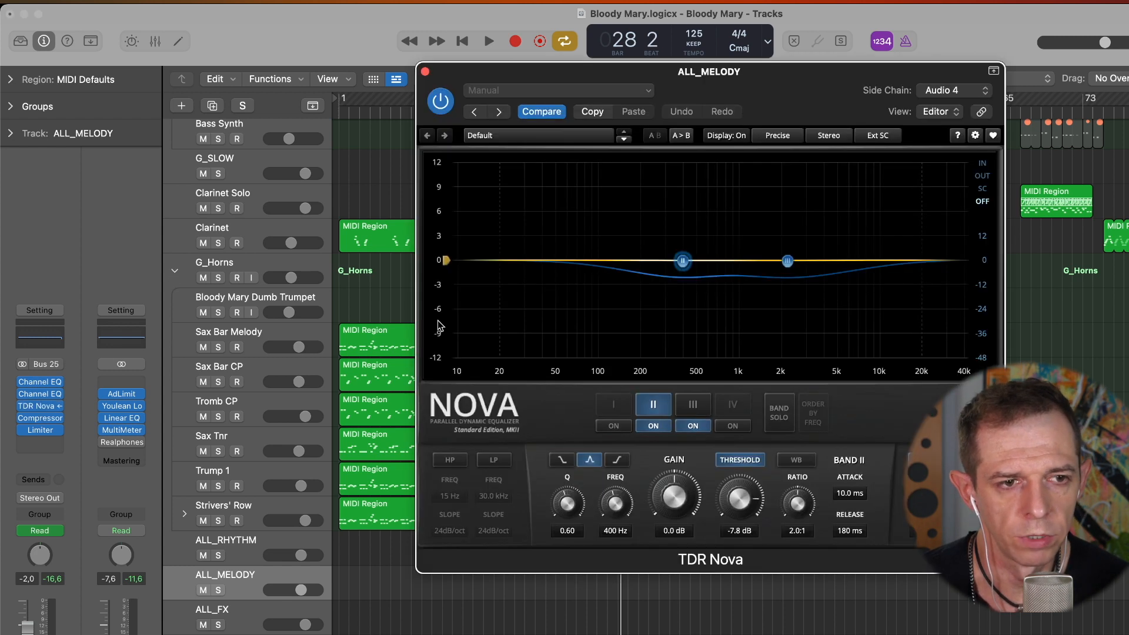
pyautogui.moveTo(675, 75); pyautogui.dragTo(656, 101)
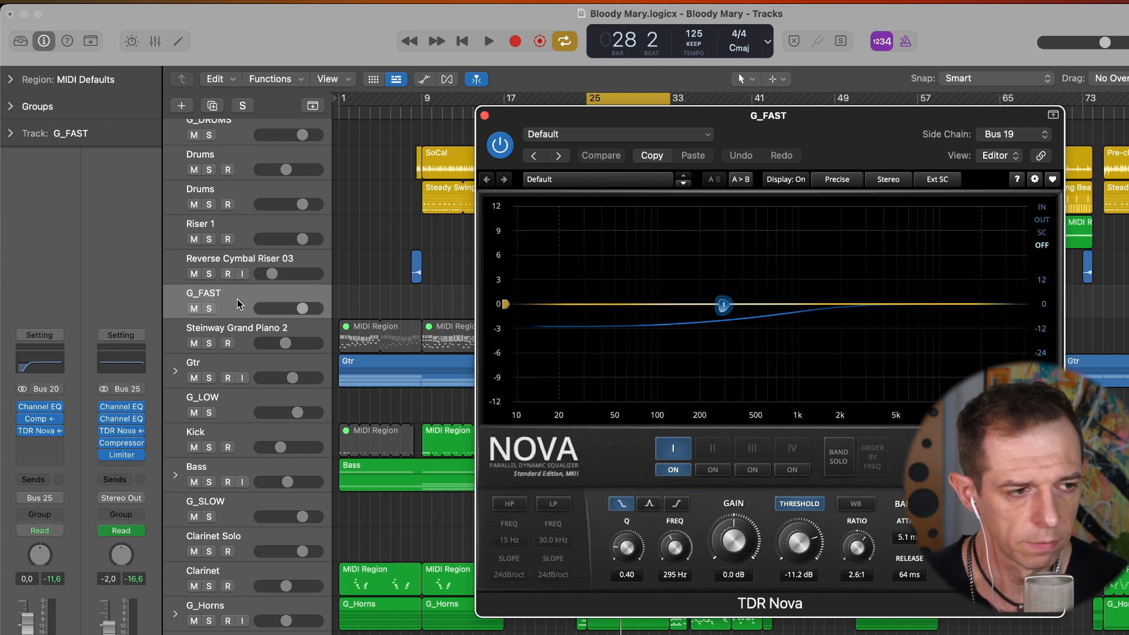
# Check the side-chain source of TDR Nova on the G_FAST track, keeping Bus 19 from Kick and Bass selected
pyautogui.scroll(2, 238, 303)
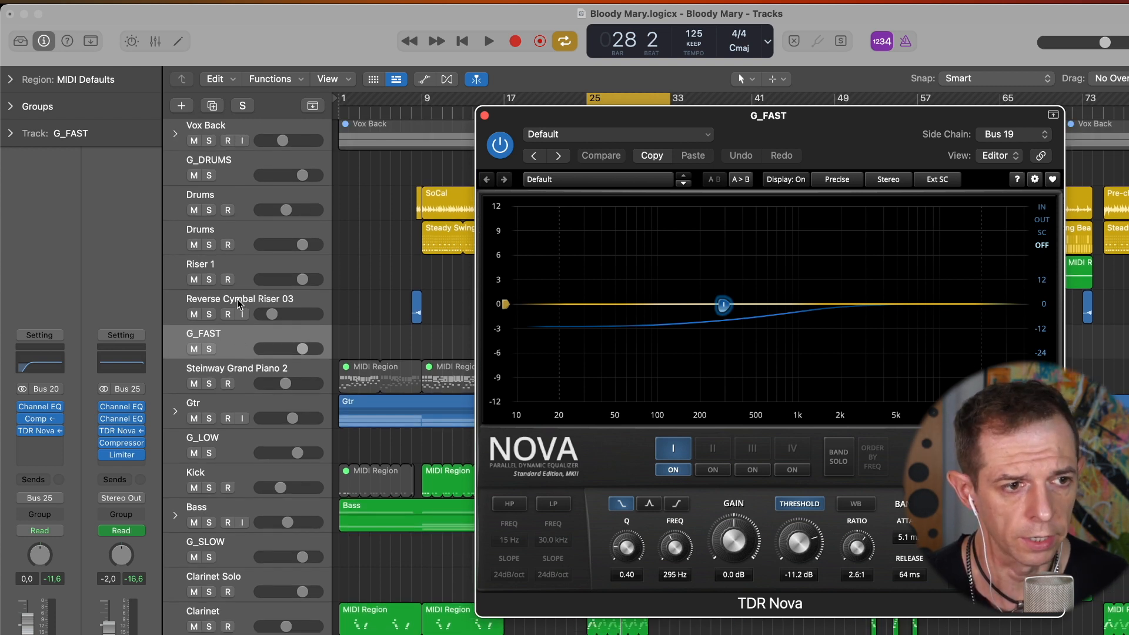
pyautogui.scroll(1, 238, 303)
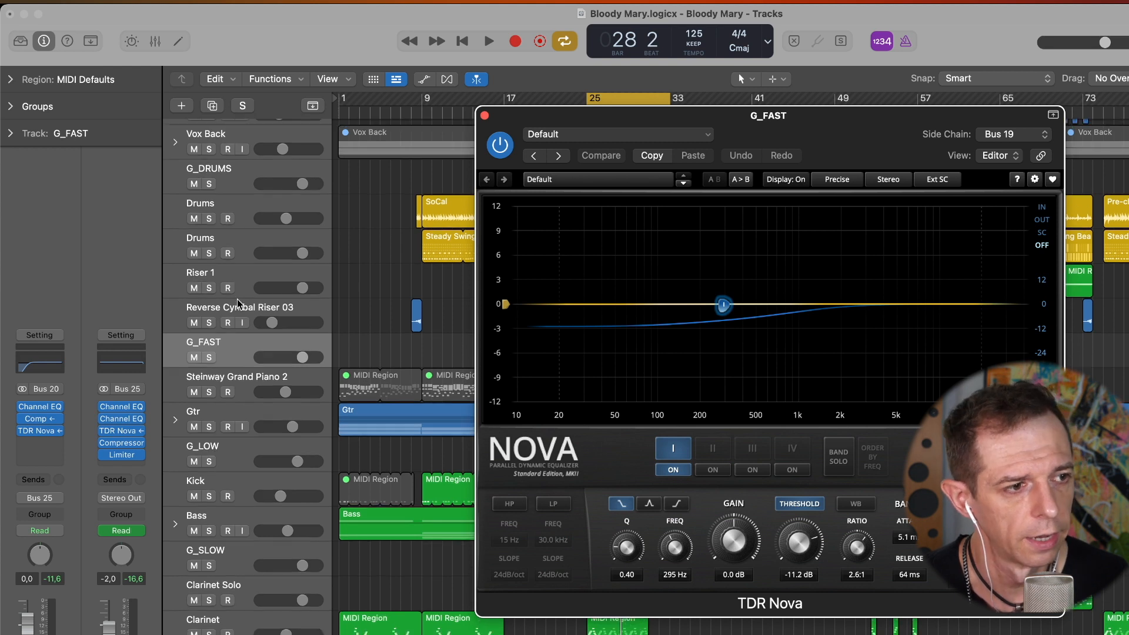
pyautogui.click(1033, 139)
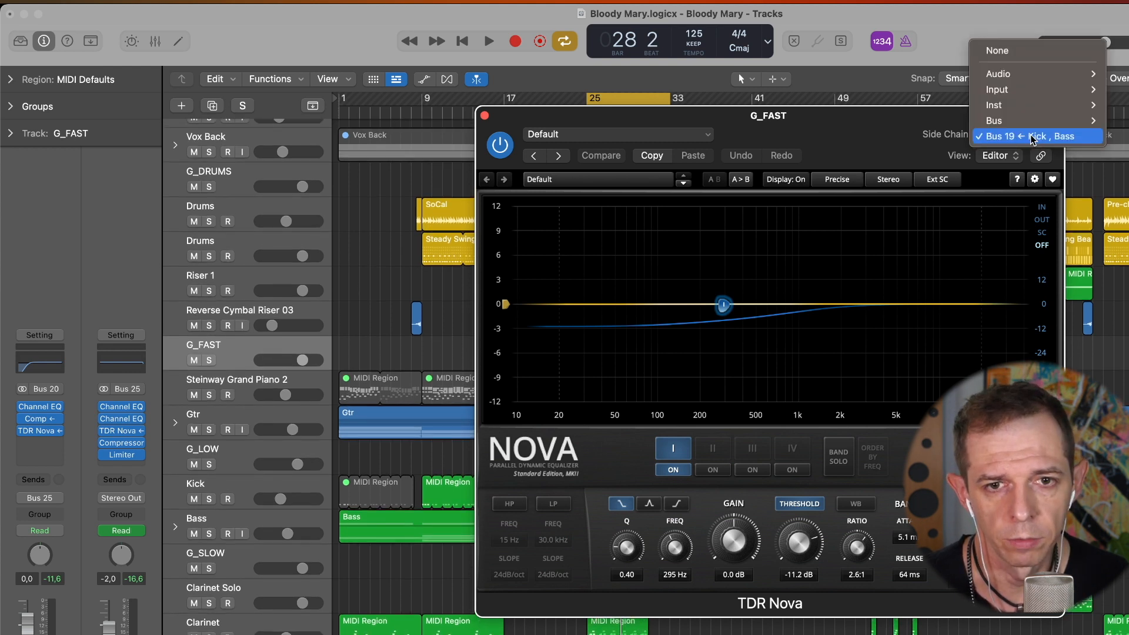
pyautogui.click(1053, 136)
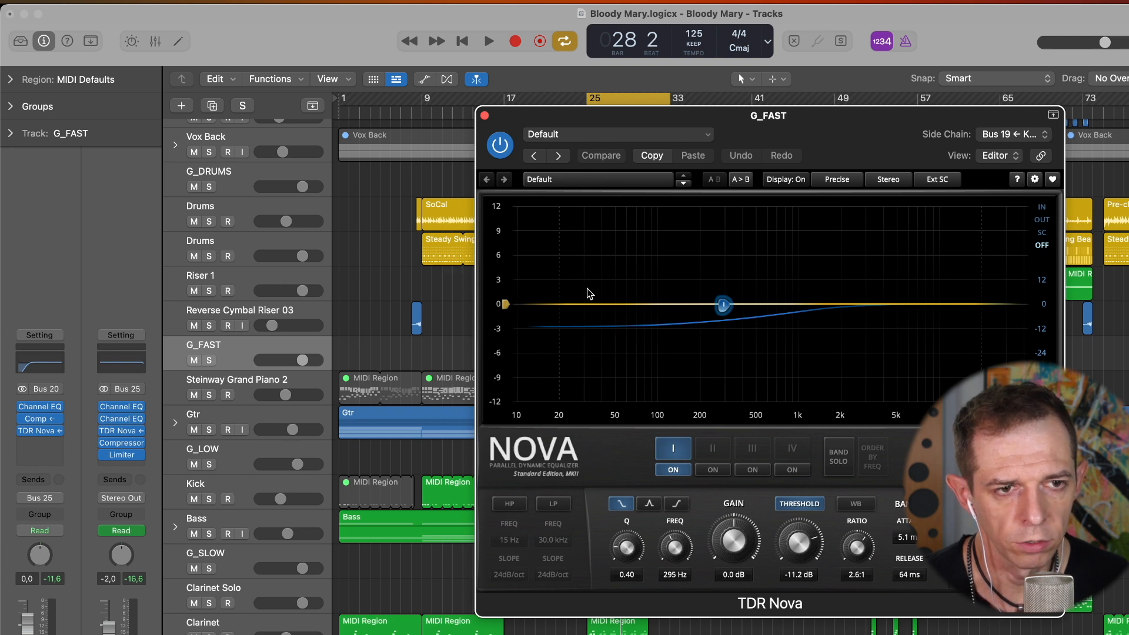
# Solo the G_FAST and G_LOW tracks and play the cycle section to watch TDR Nova react to the side chain
pyautogui.moveTo(665, 116); pyautogui.dragTo(640, 116)
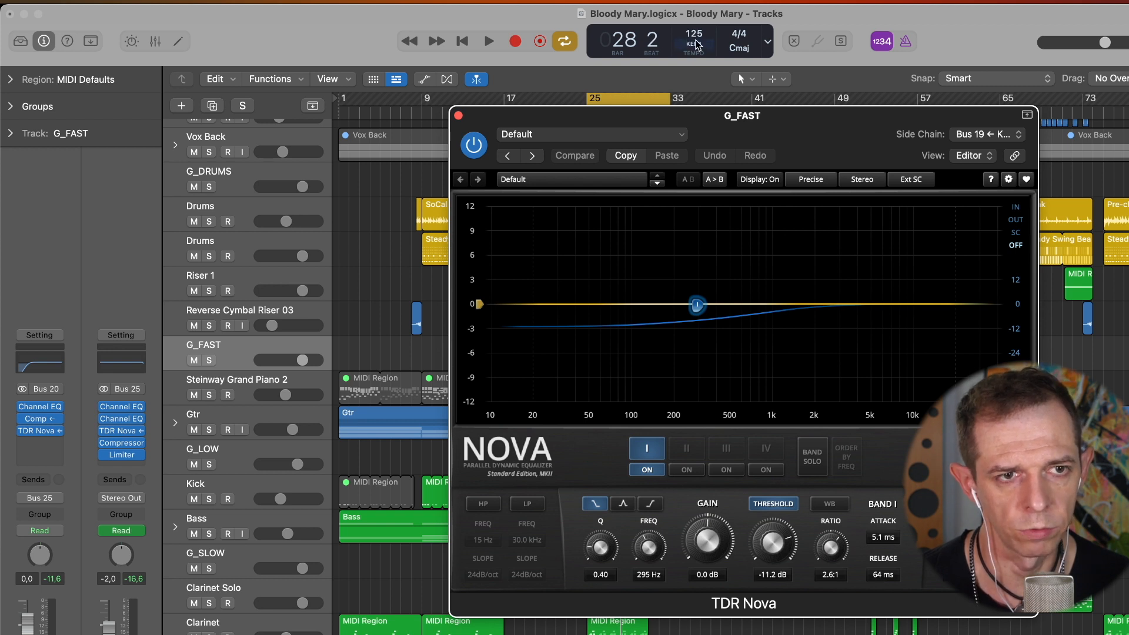
pyautogui.moveTo(707, 123); pyautogui.dragTo(863, 124)
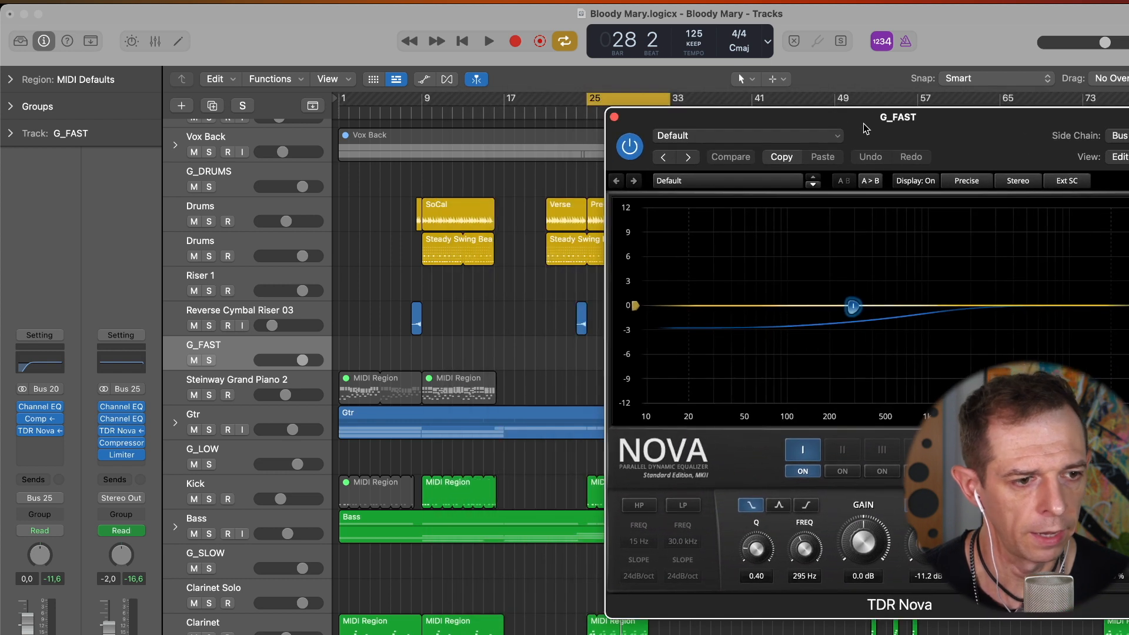
pyautogui.click(210, 360)
pyautogui.scroll(3, 212, 267)
pyautogui.scroll(5, 211, 266)
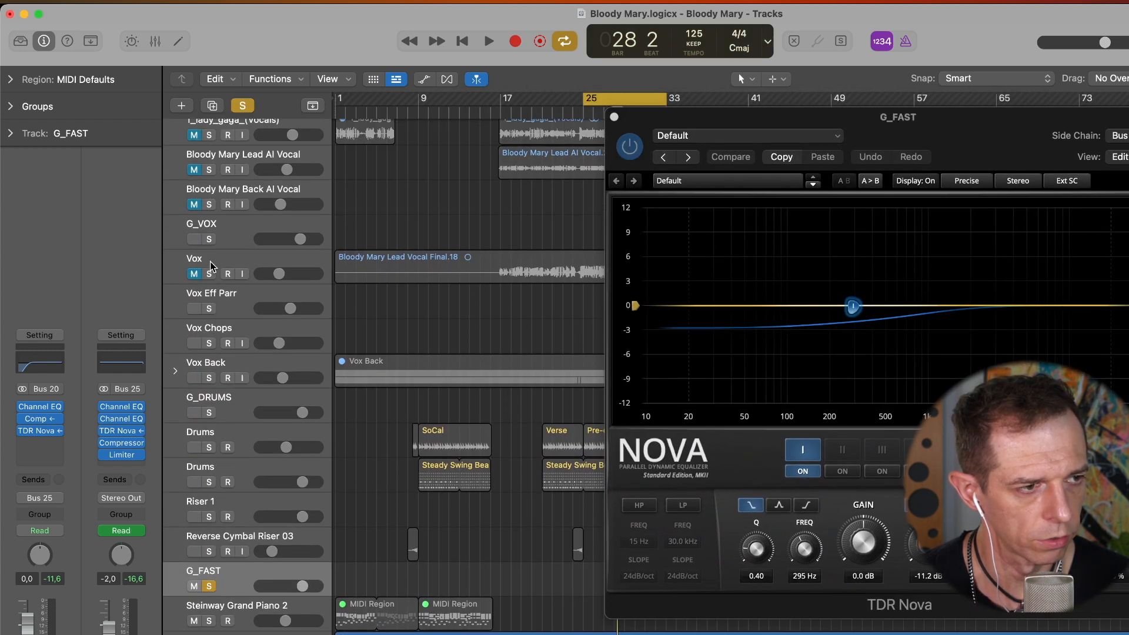
pyautogui.scroll(-4, 212, 266)
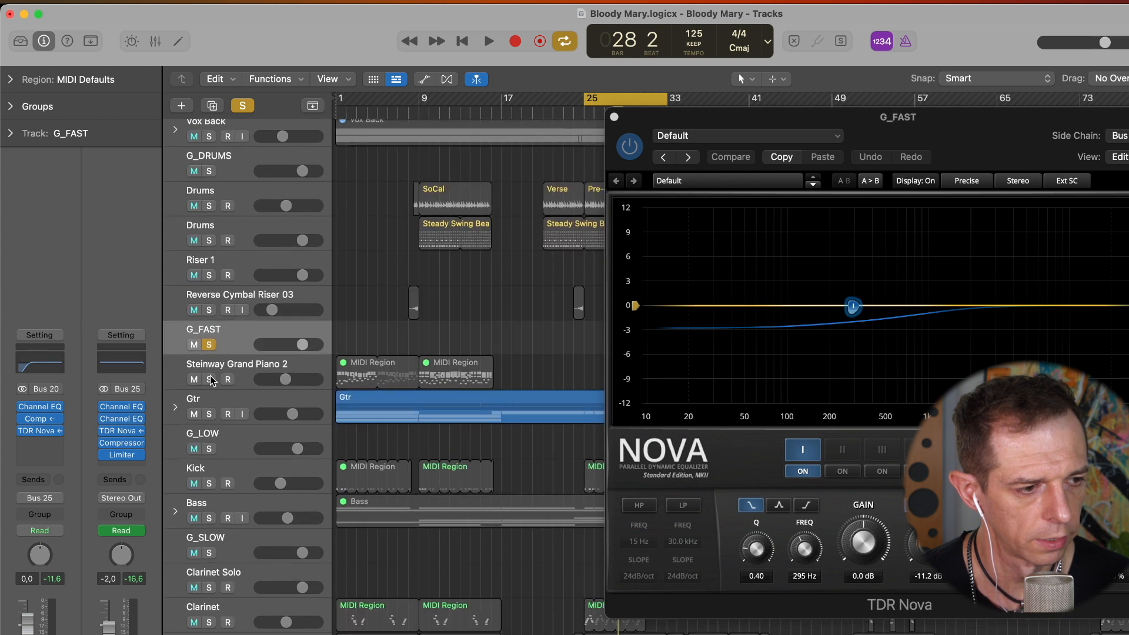
pyautogui.click(209, 448)
pyautogui.press('space')
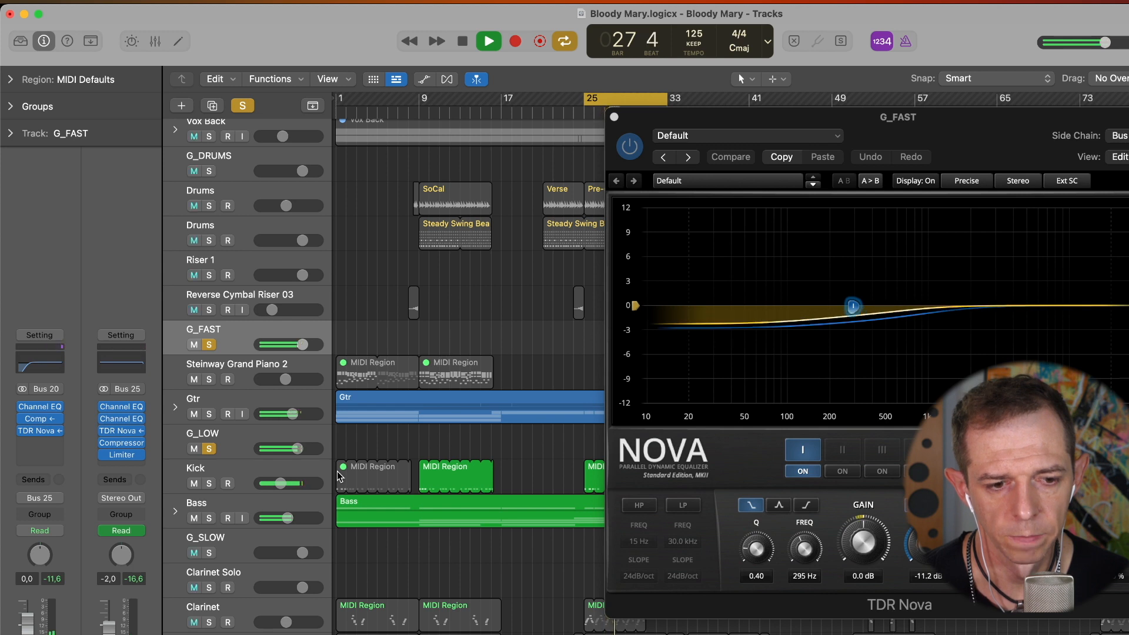
pyautogui.press('space')
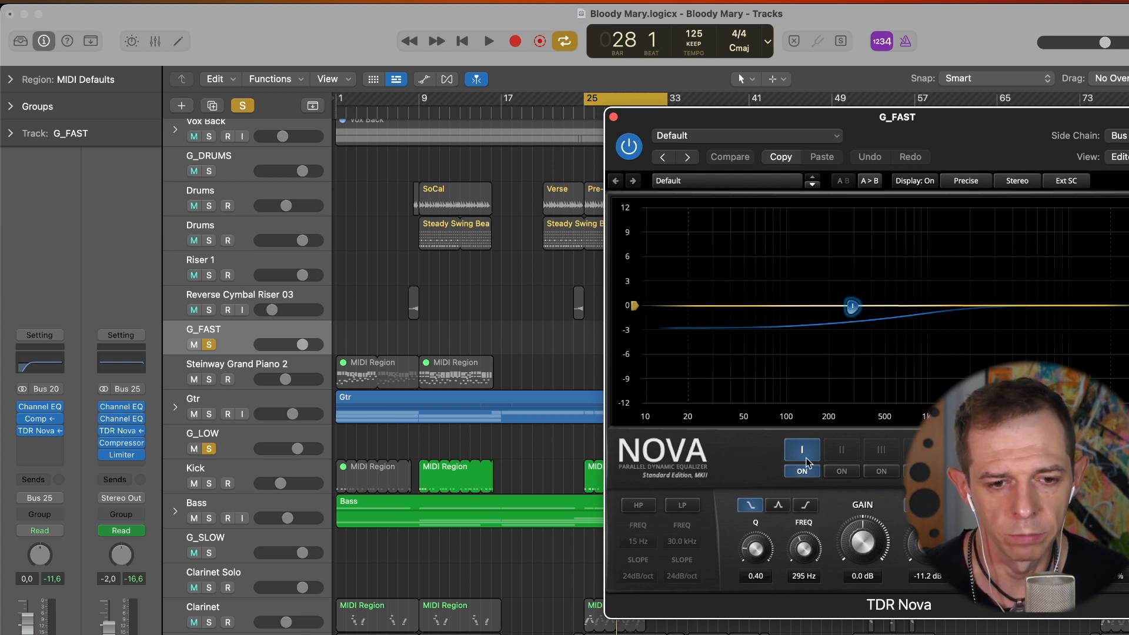
# Deselect and reselect band I in TDR Nova on G_FAST to view its settings
pyautogui.click(749, 461)
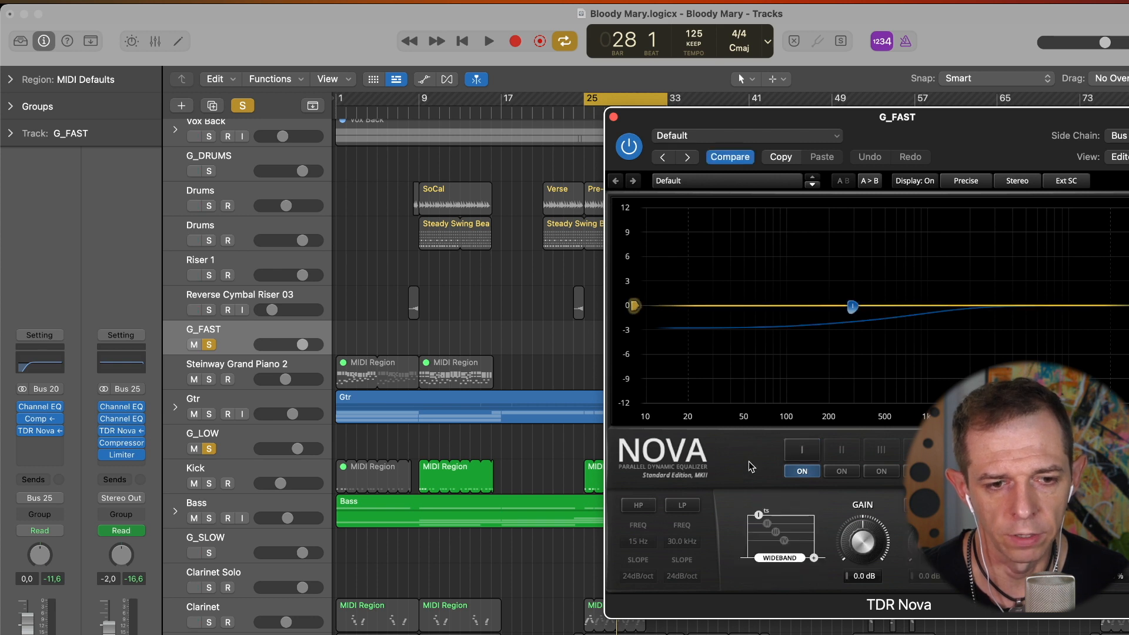
pyautogui.click(809, 454)
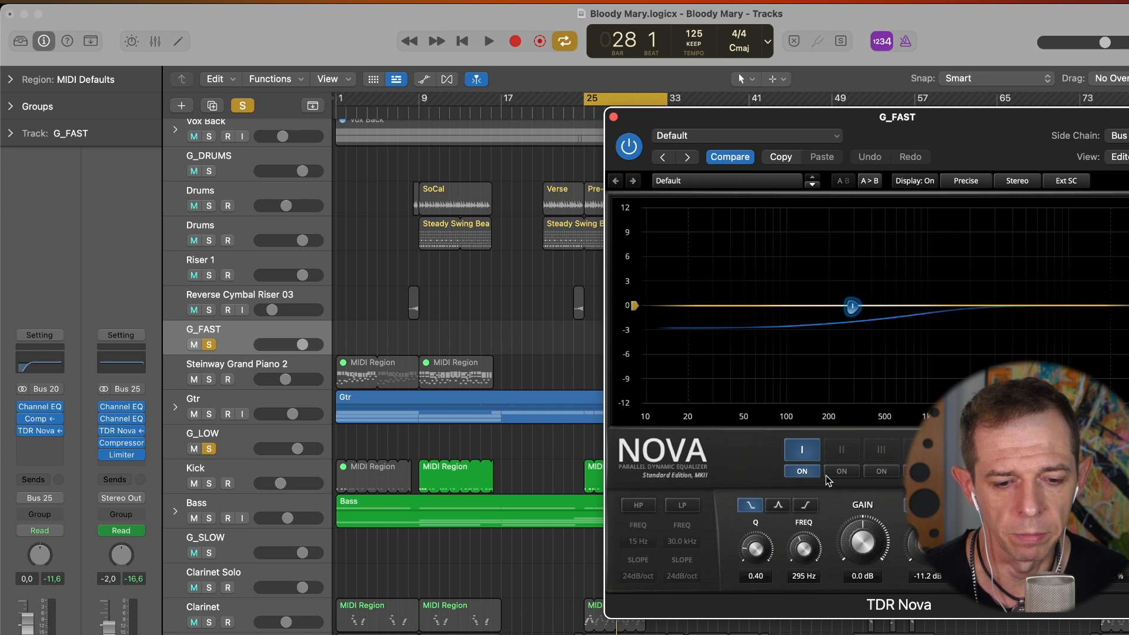
# Close the TDR Nova window of G_FAST and clear the solo on all tracks
pyautogui.moveTo(922, 120); pyautogui.dragTo(810, 118)
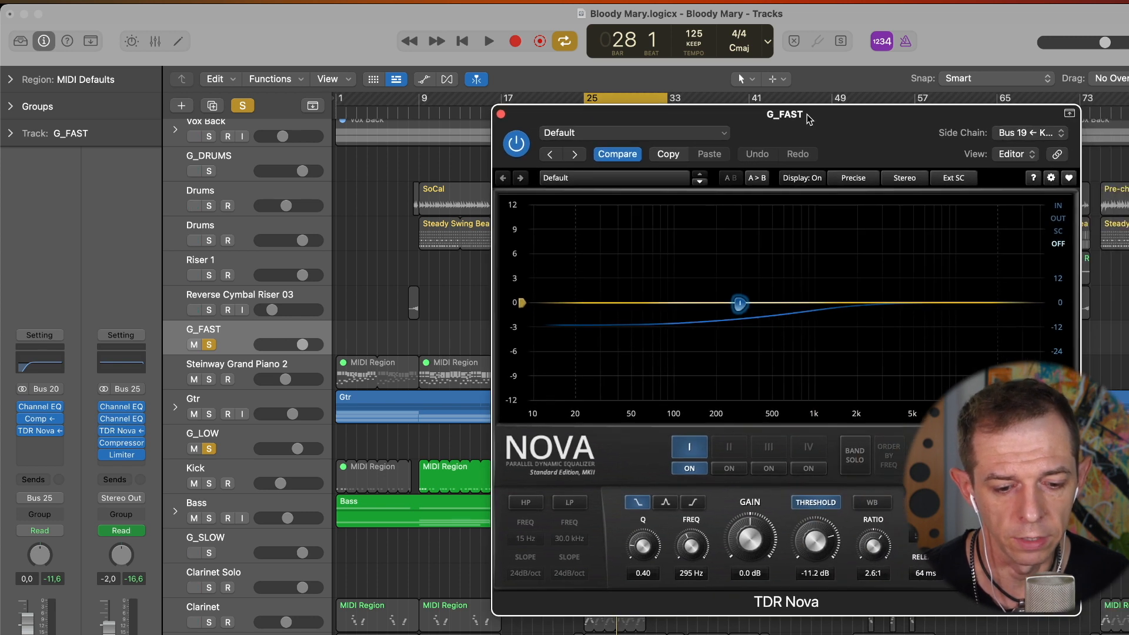
pyautogui.click(501, 114)
pyautogui.click(243, 106)
# Open TDR Nova on the ALL_MELODY track and check its side-chain source, keeping Vox (Audio 4) selected
pyautogui.scroll(-5, 517, 259)
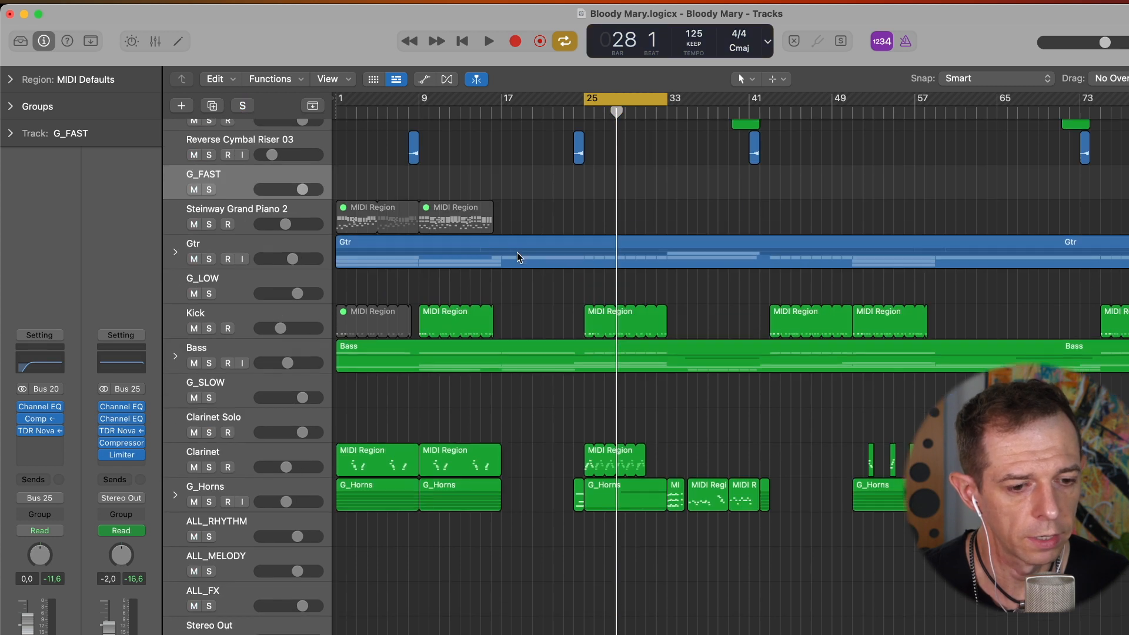
pyautogui.click(236, 581)
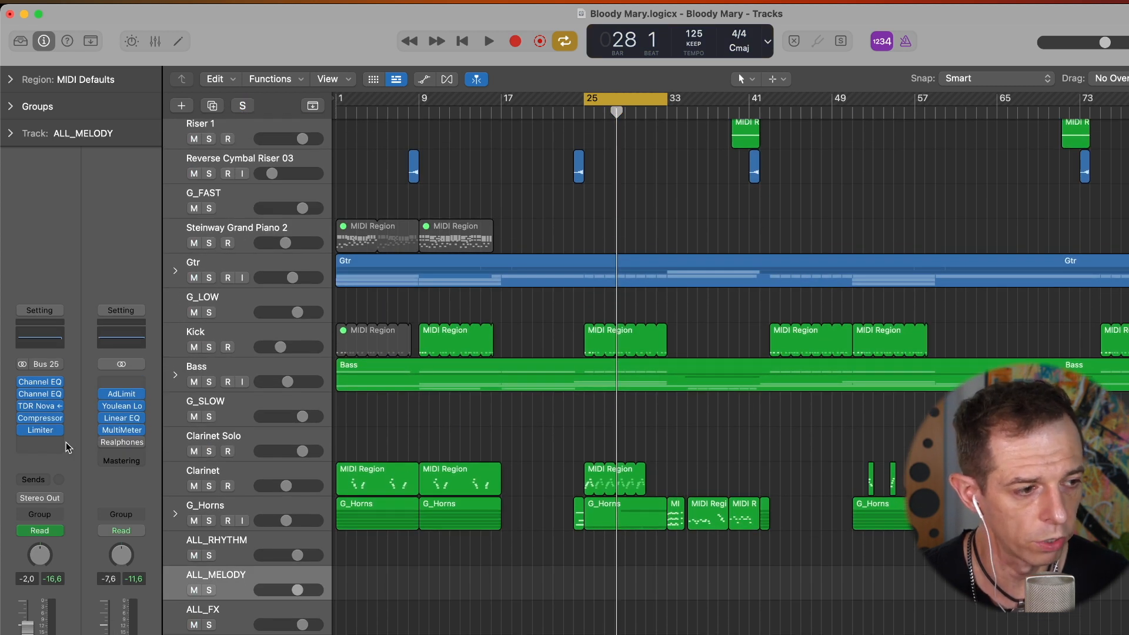
pyautogui.click(37, 406)
pyautogui.moveTo(700, 100)
pyautogui.mouseDown()
pyautogui.moveTo(680, 97)
pyautogui.moveTo(696, 99)
pyautogui.mouseUp()
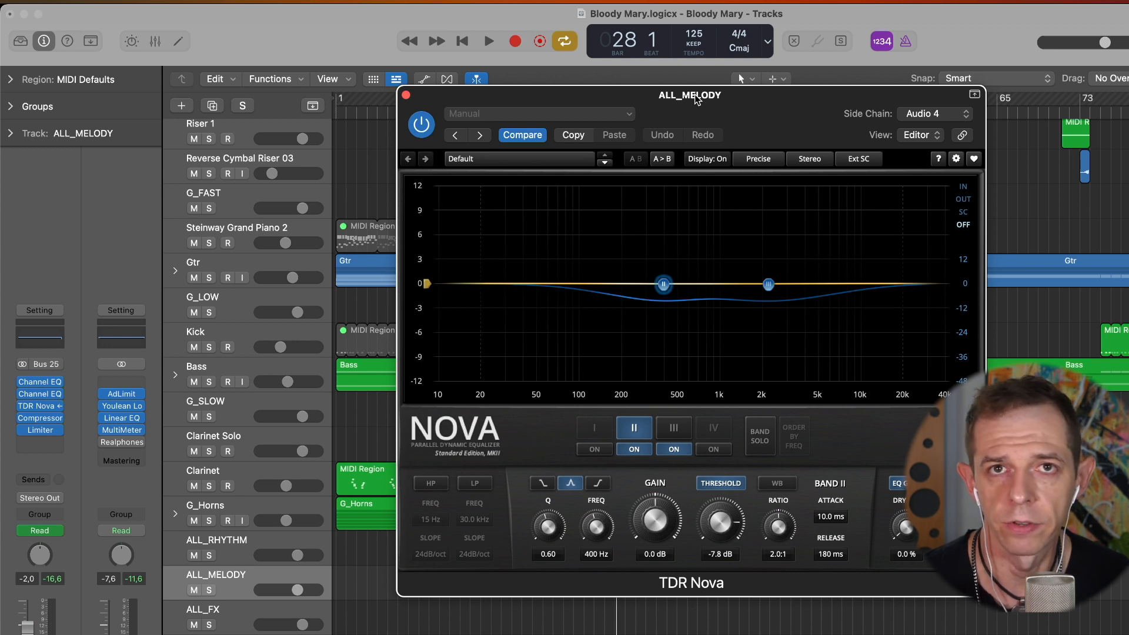
pyautogui.click(909, 113)
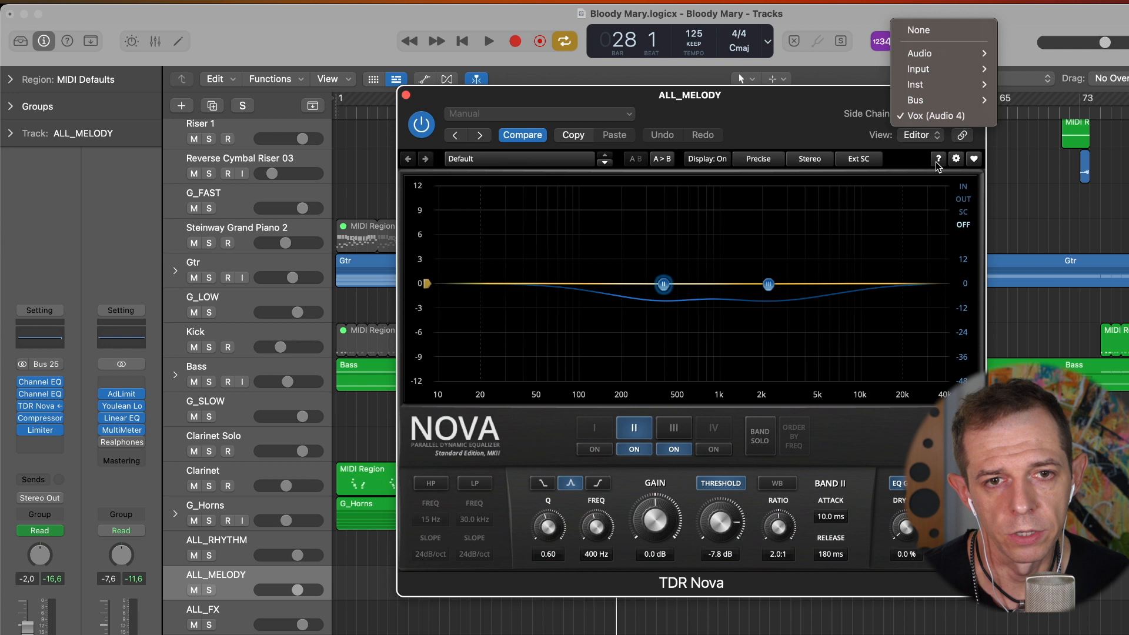
pyautogui.click(946, 117)
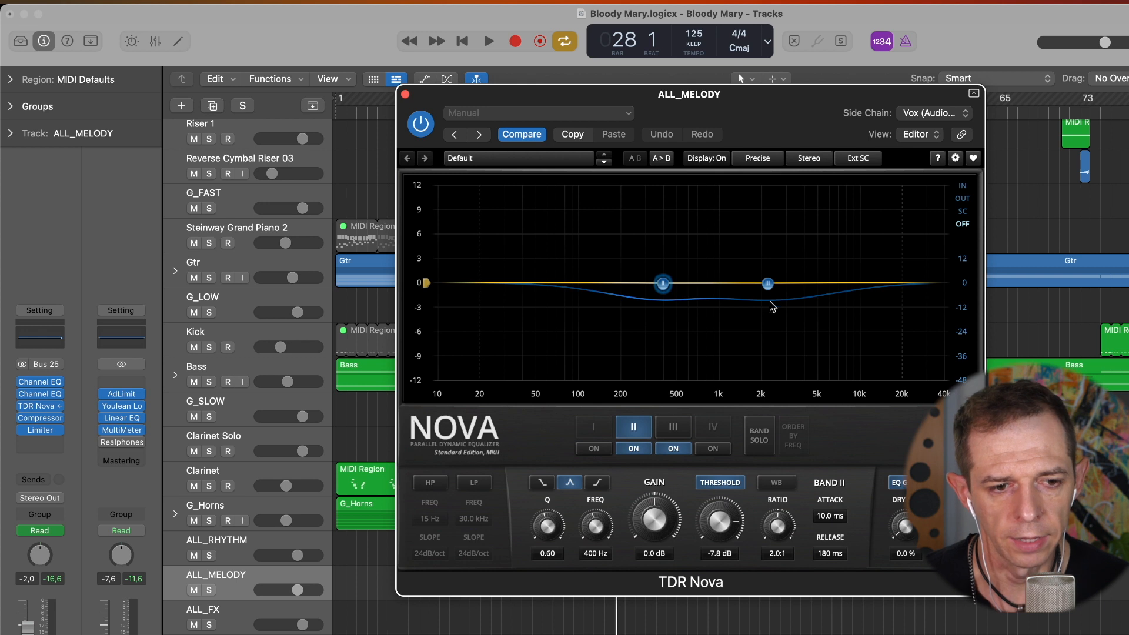
# View the band II settings in TDR Nova on ALL_MELODY and close the plug-in window
pyautogui.click(634, 431)
pyautogui.click(634, 431)
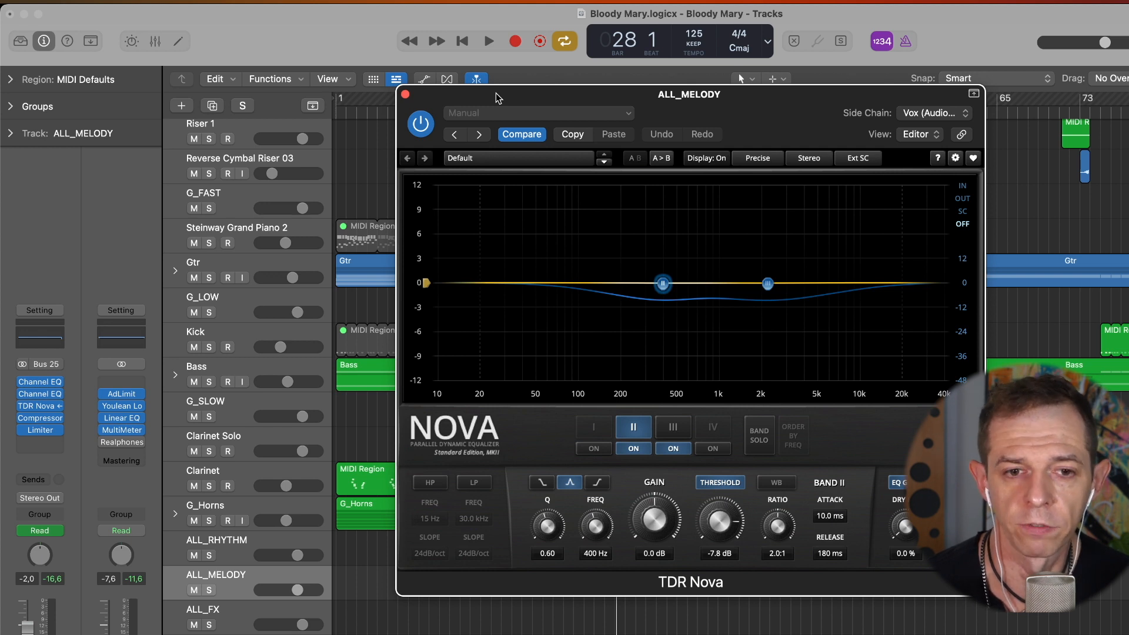
pyautogui.press('super+w')
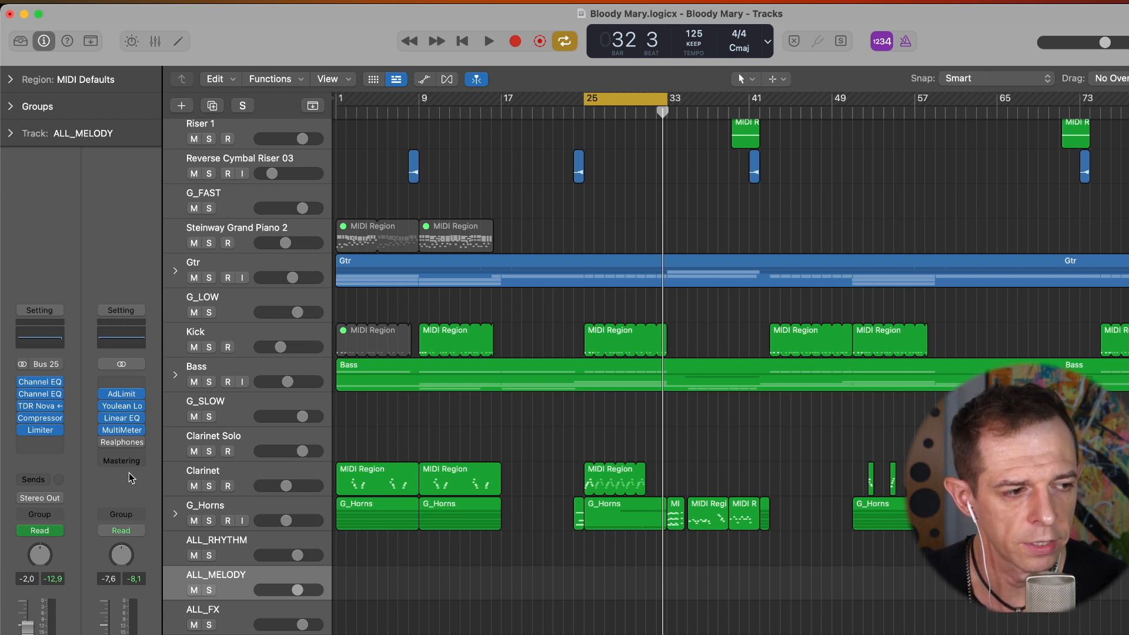
# Open Youlean Loudness Meter 2 on the Stereo Out and move its loudness graph back to an earlier section
pyautogui.click(119, 407)
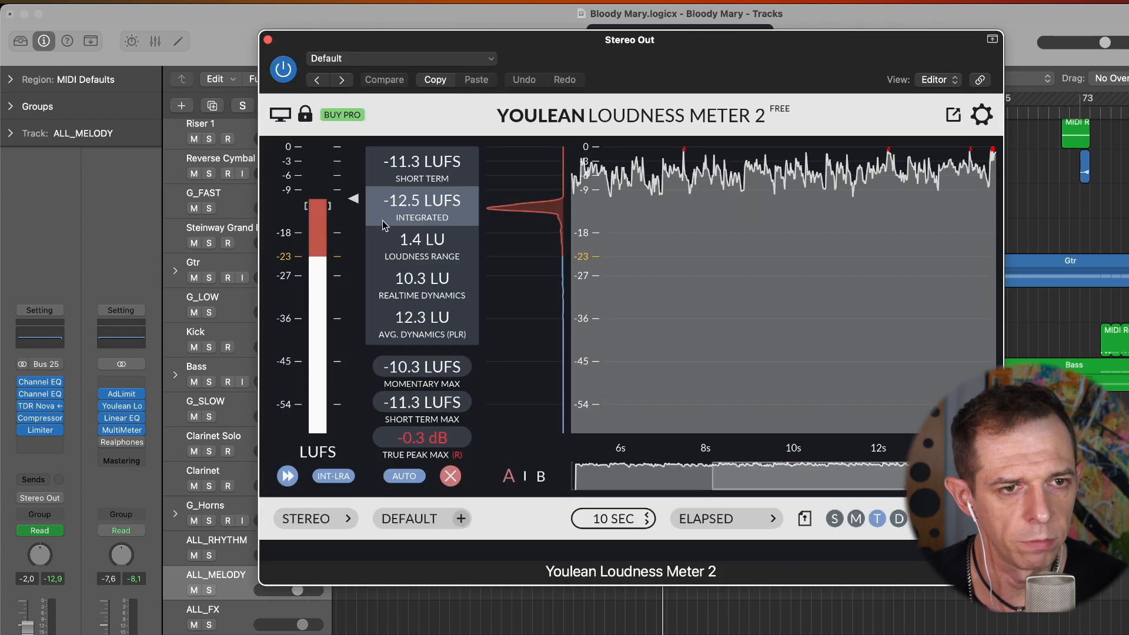
pyautogui.moveTo(510, 49); pyautogui.dragTo(503, 55)
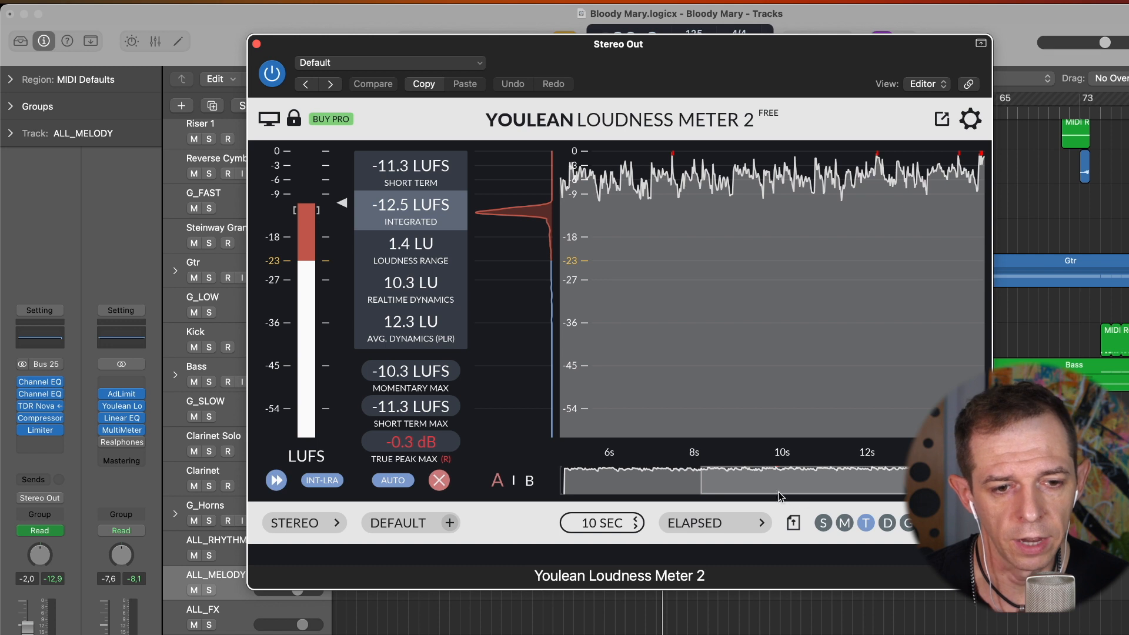
pyautogui.moveTo(765, 491); pyautogui.dragTo(648, 486)
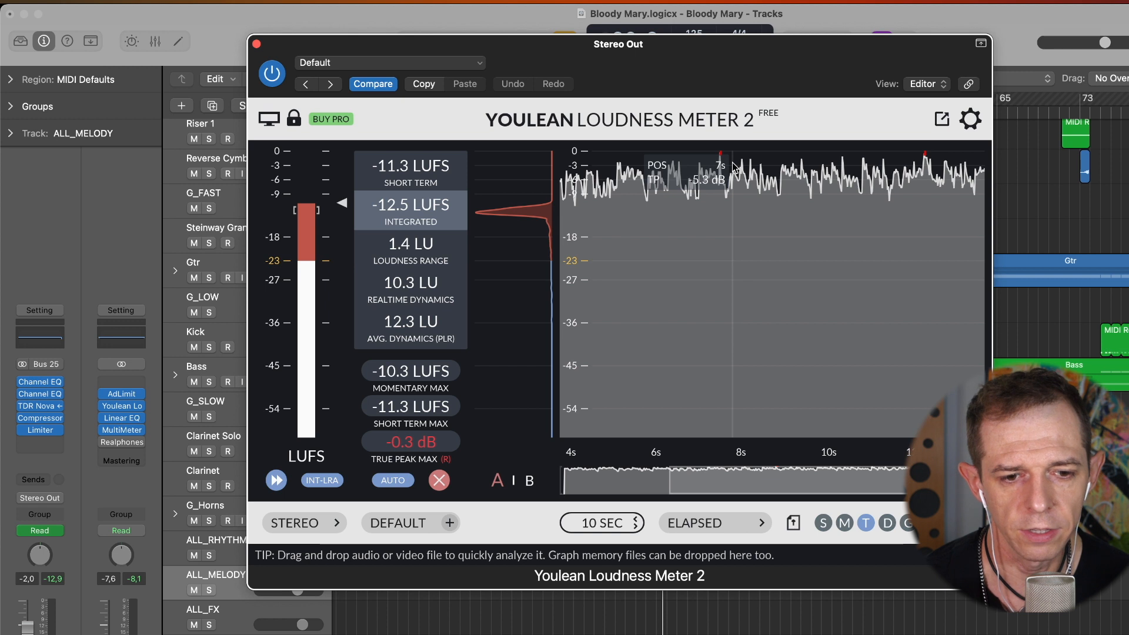
pyautogui.moveTo(539, 52); pyautogui.dragTo(547, 49)
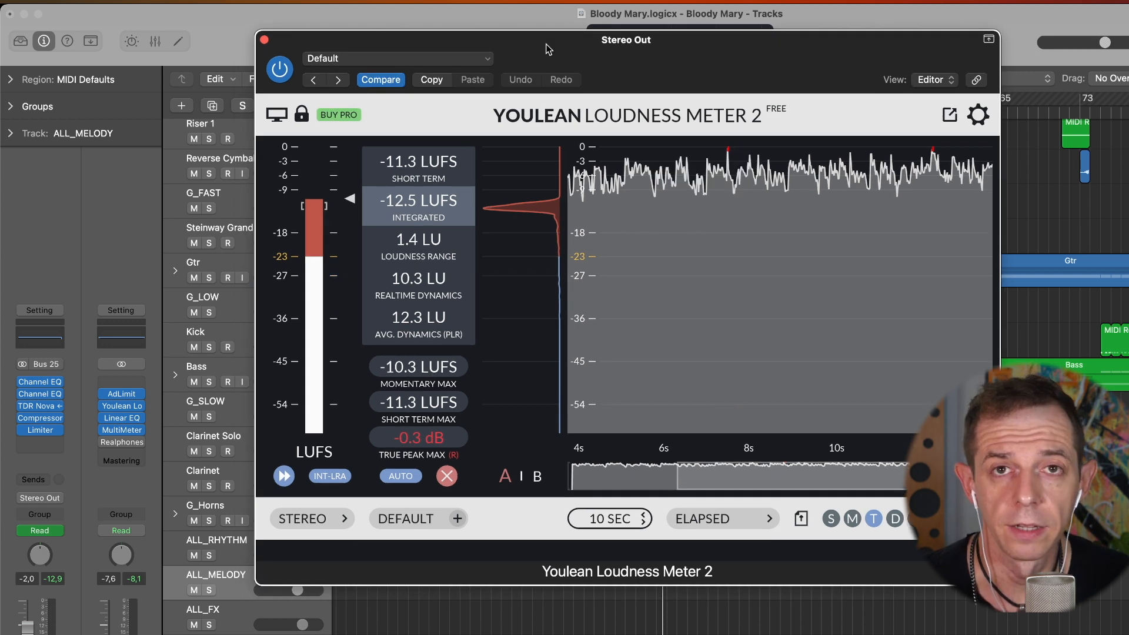